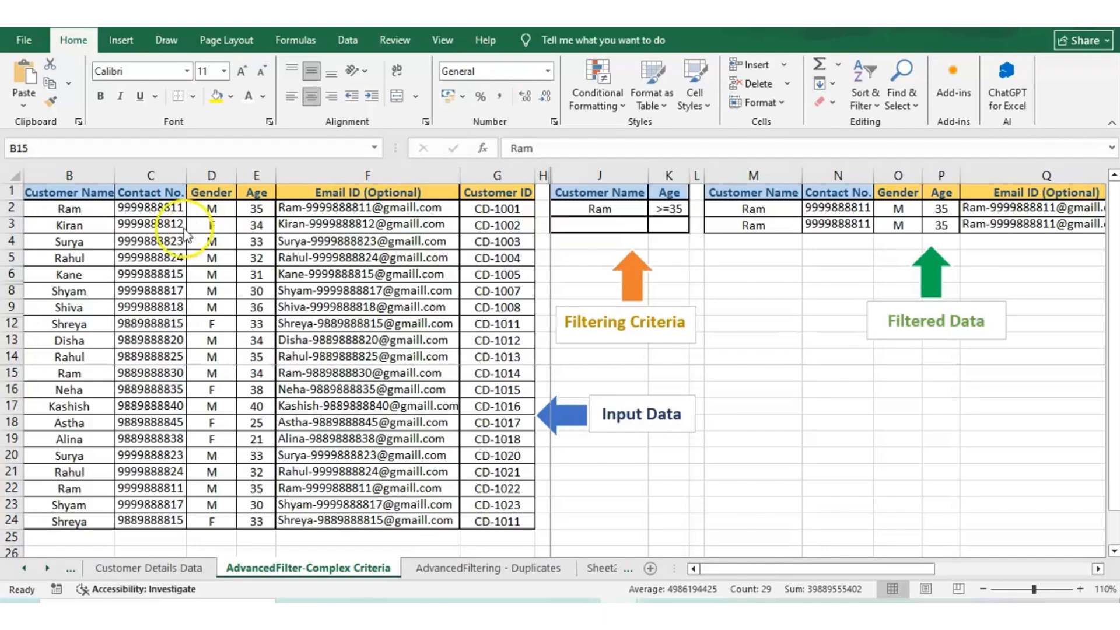
- Open an advanced filter for list range B1:G24 with criteria range J1:K2, set to copy to another location
click(559, 196)
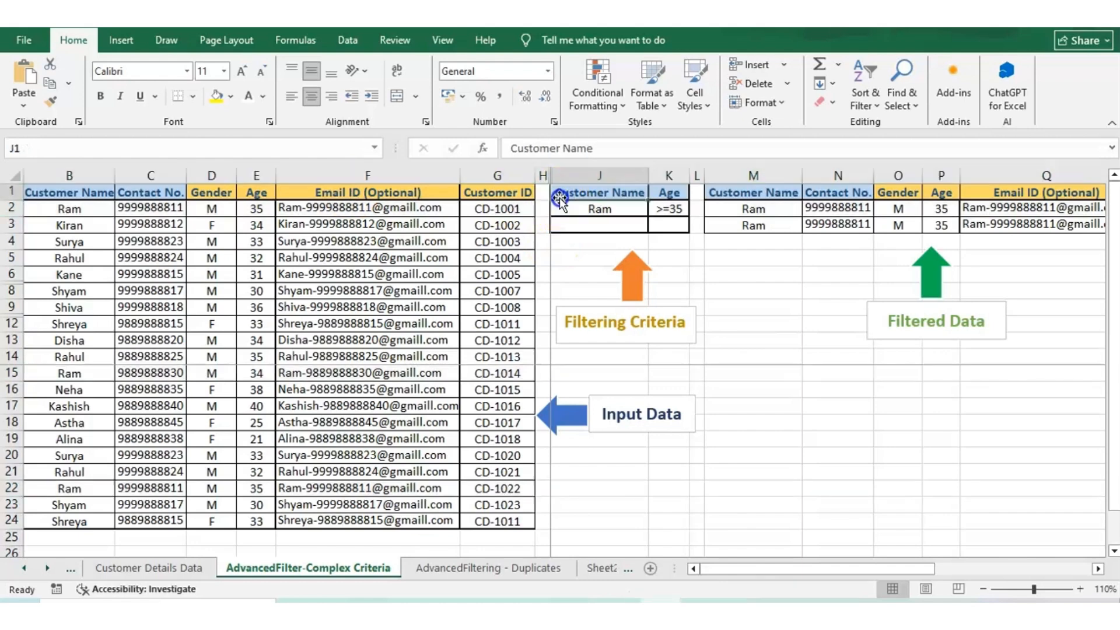
click(668, 209)
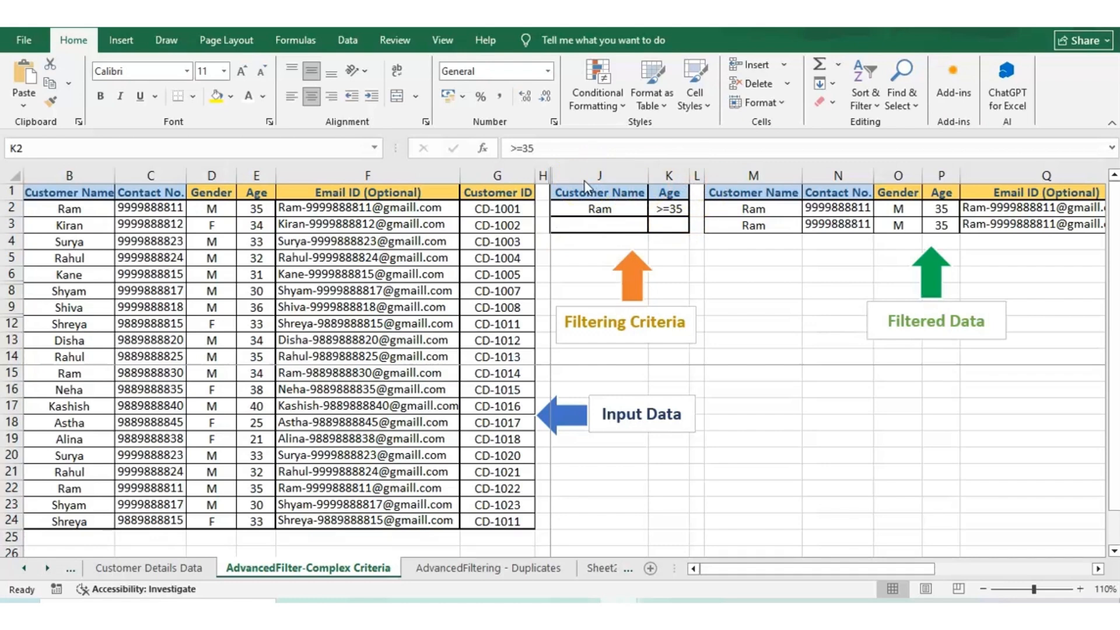
click(592, 209)
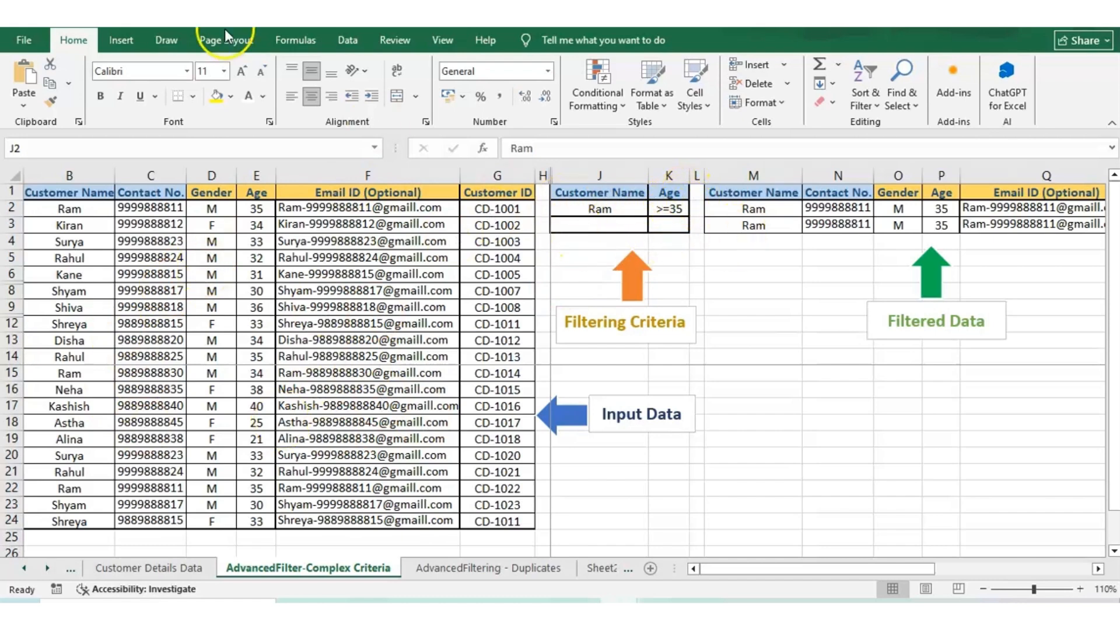
click(352, 40)
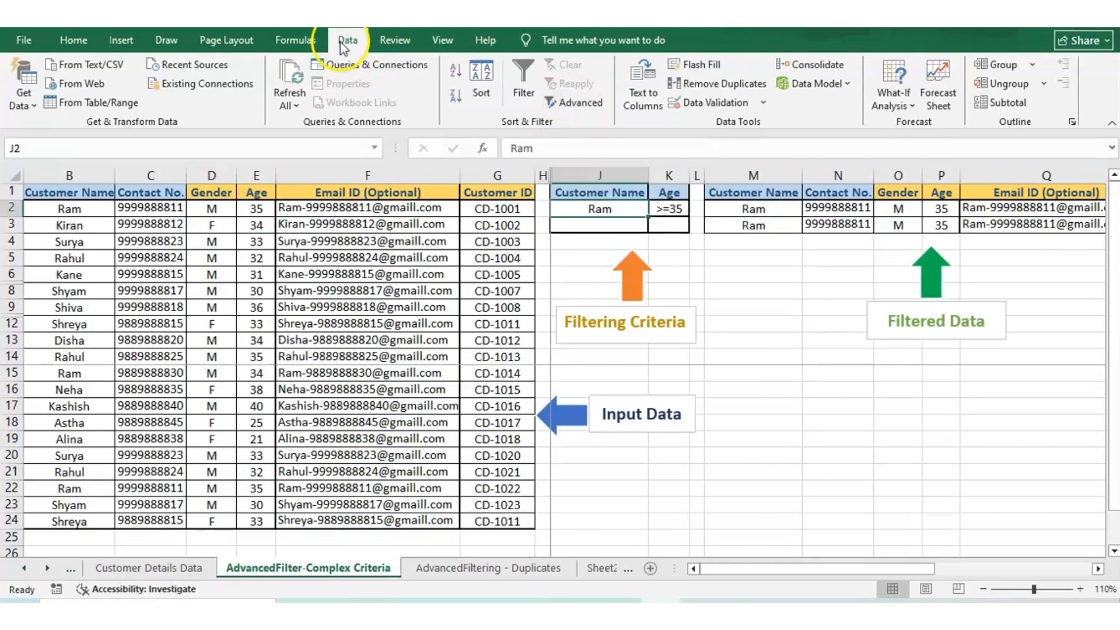
click(580, 104)
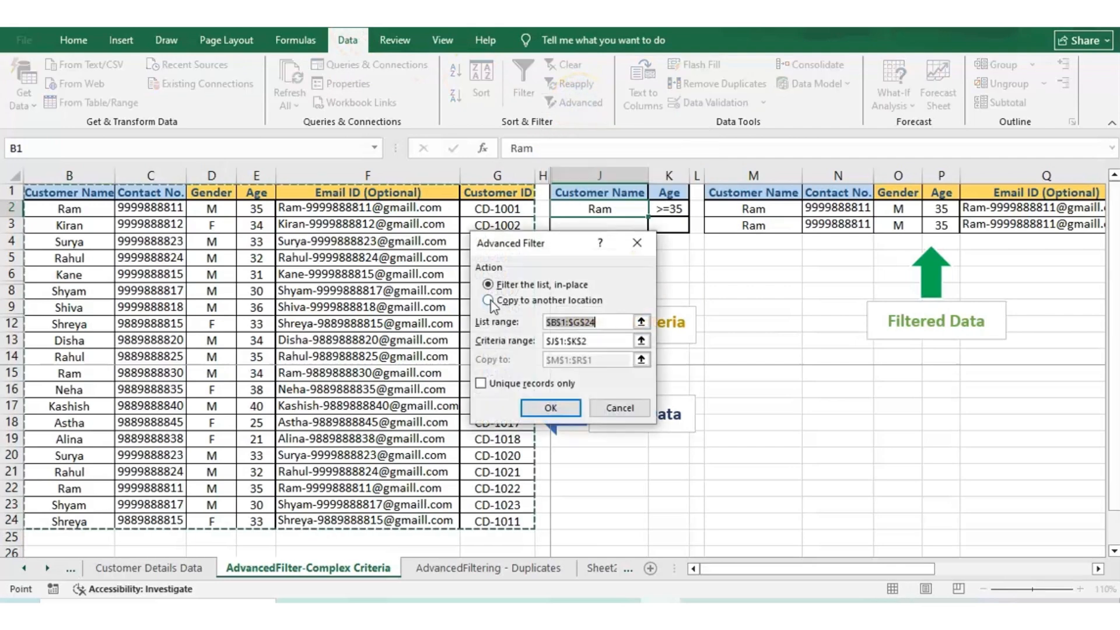
click(490, 301)
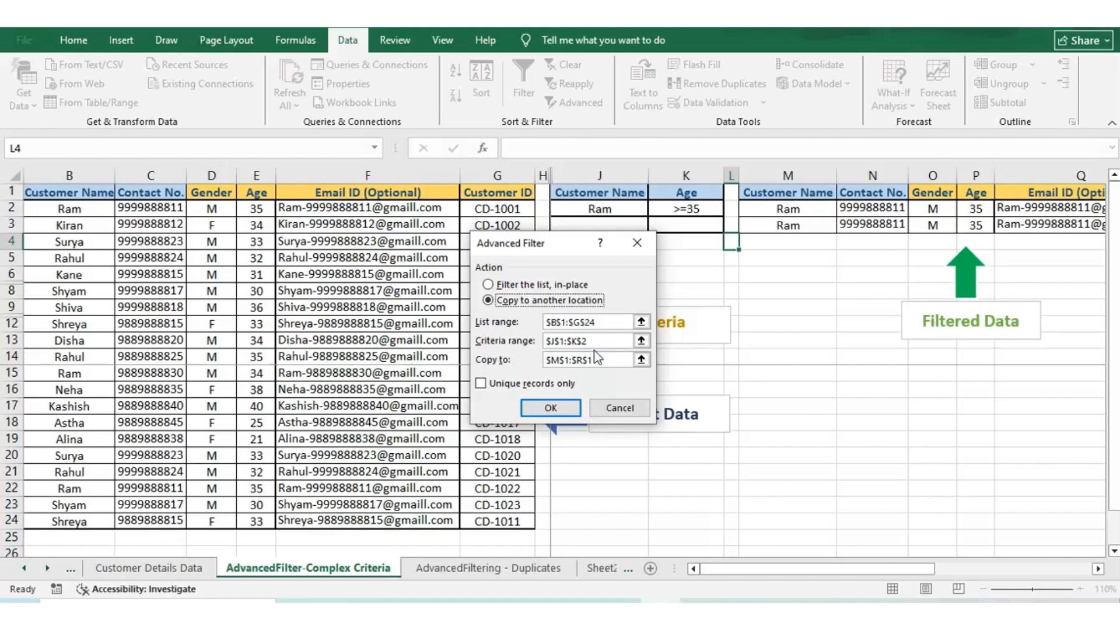
- Set the advanced filter's copy destination to cell M1 and run it to extract the matching records
click(640, 360)
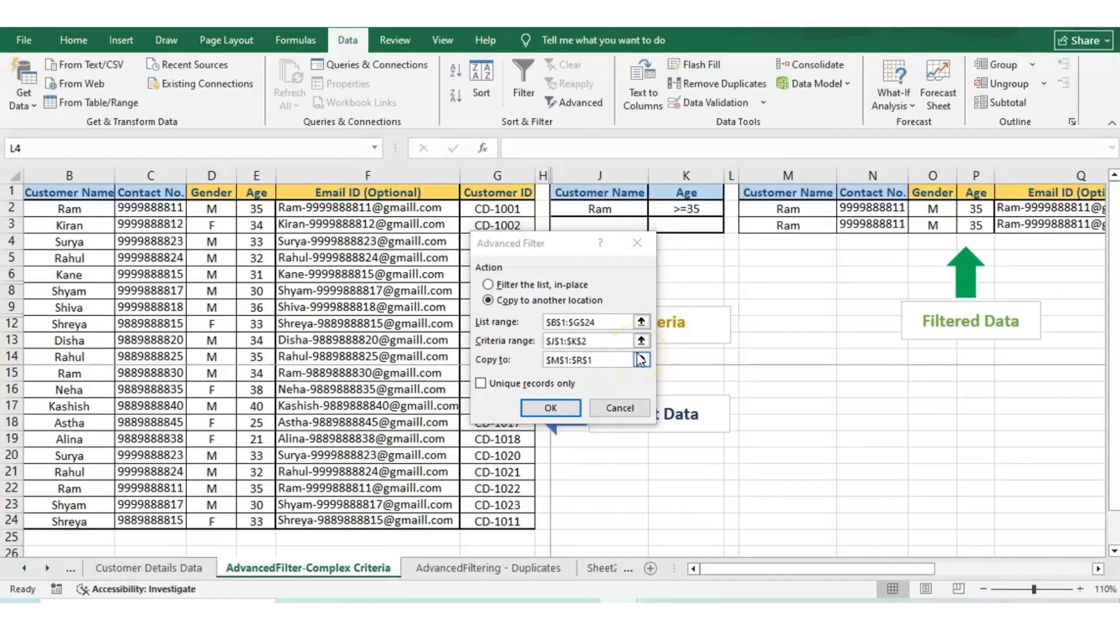
click(624, 197)
click(627, 196)
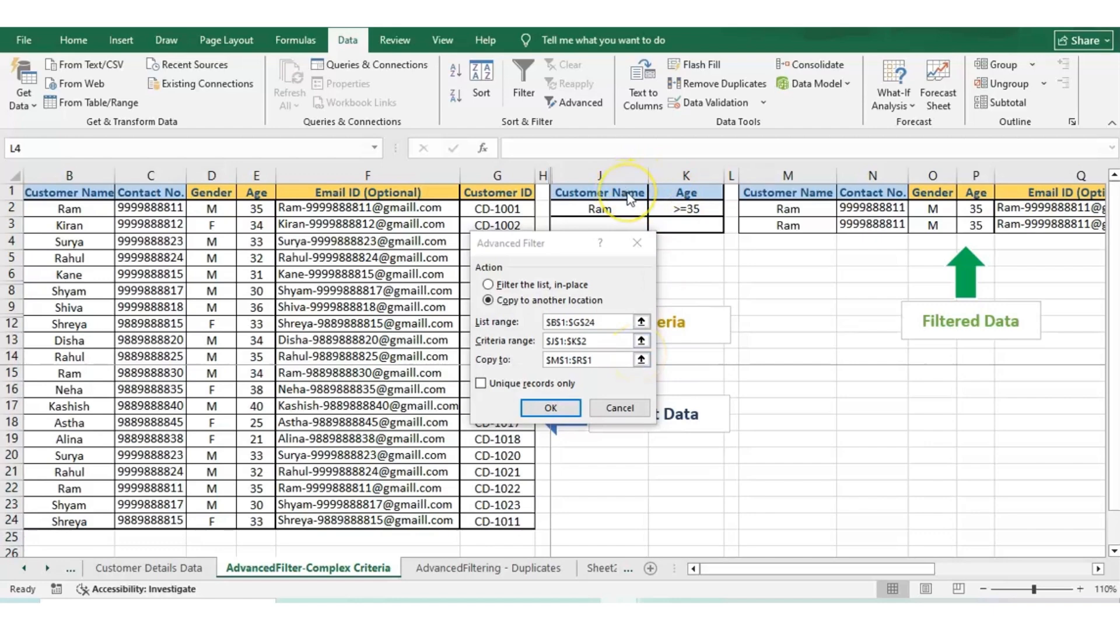
click(684, 216)
click(681, 224)
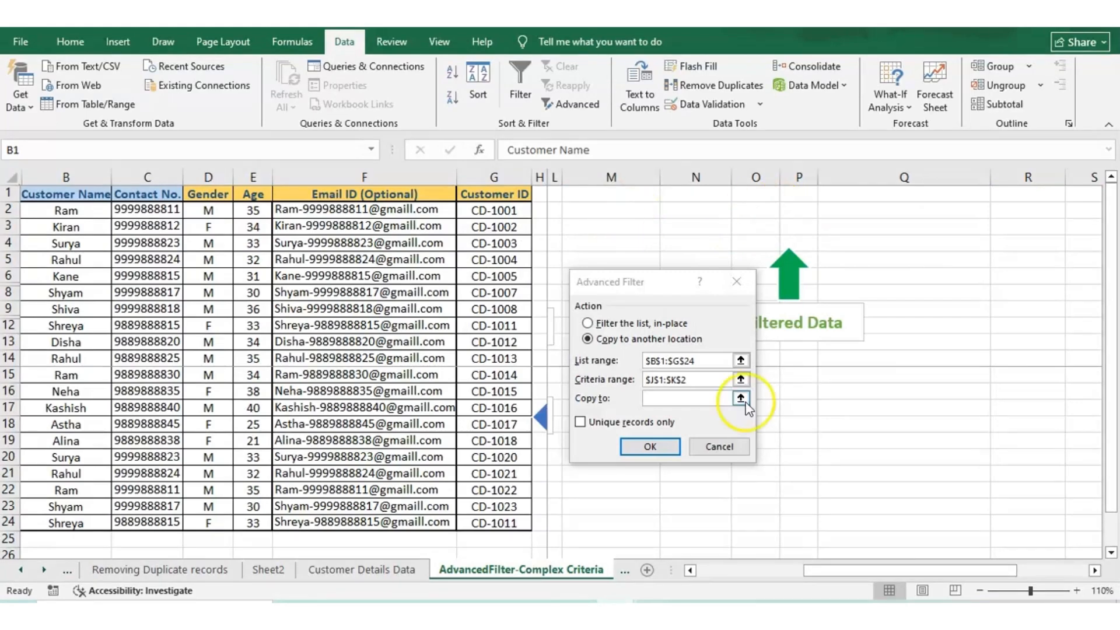
click(729, 398)
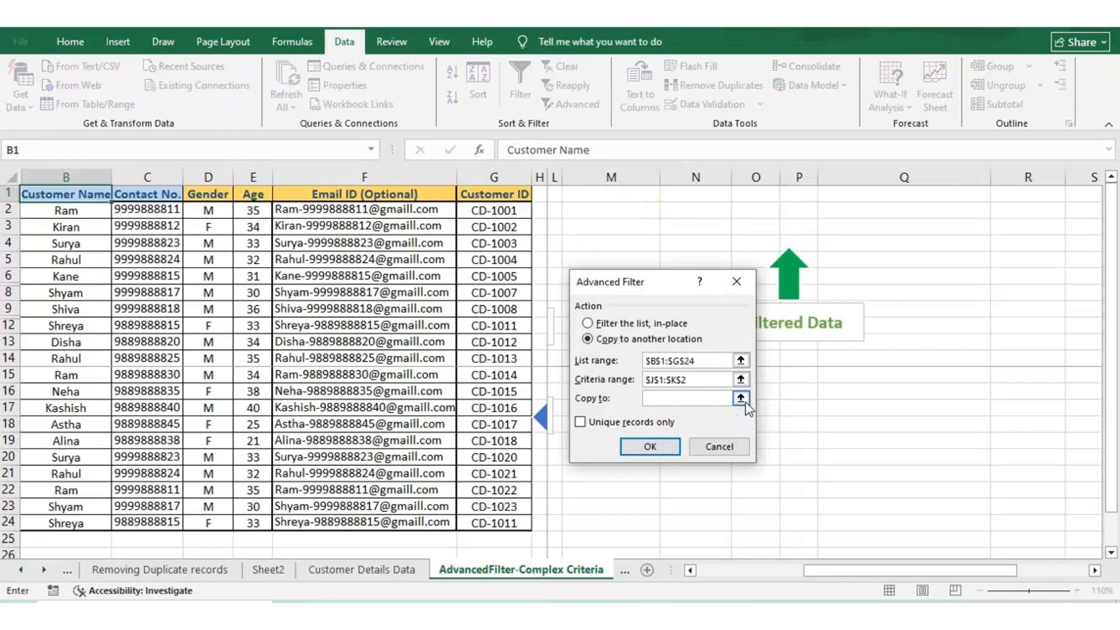
click(622, 214)
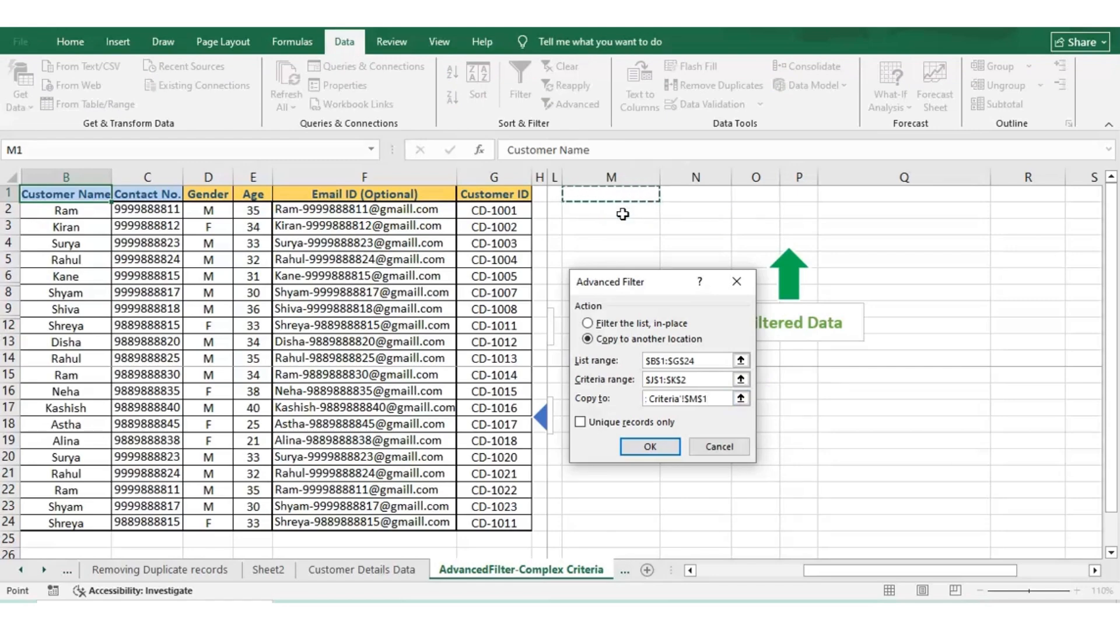
click(647, 447)
click(648, 448)
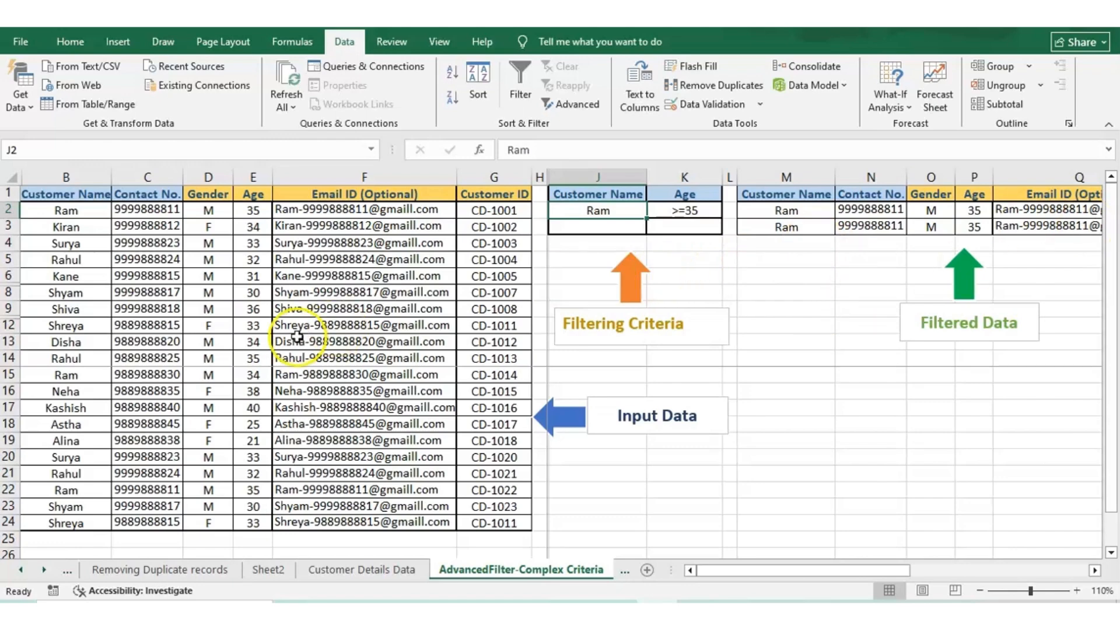
click(12, 372)
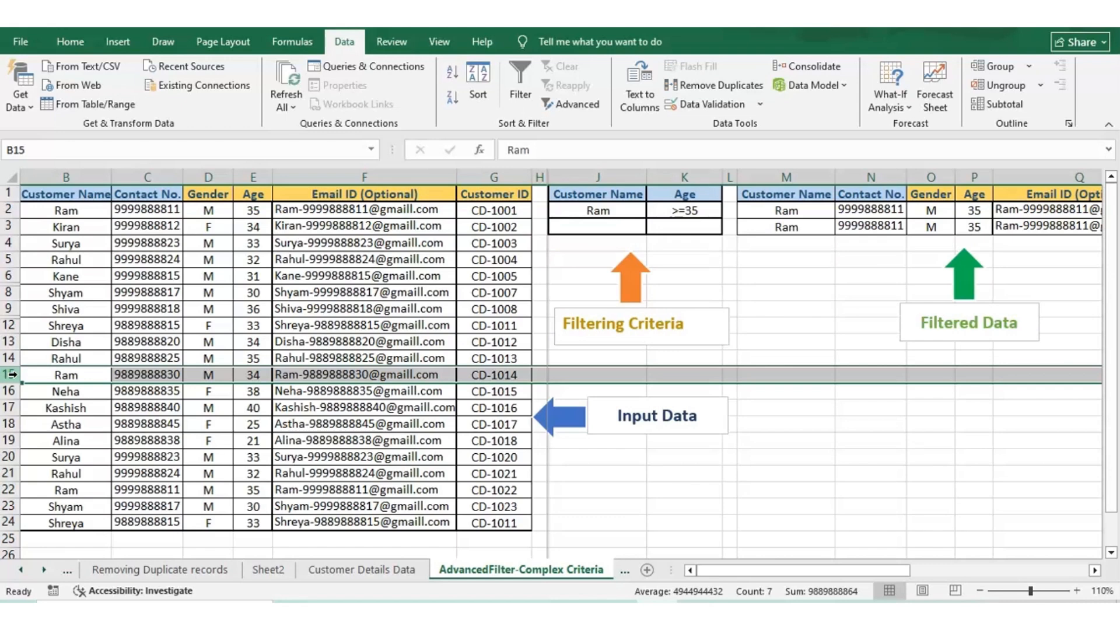
click(255, 372)
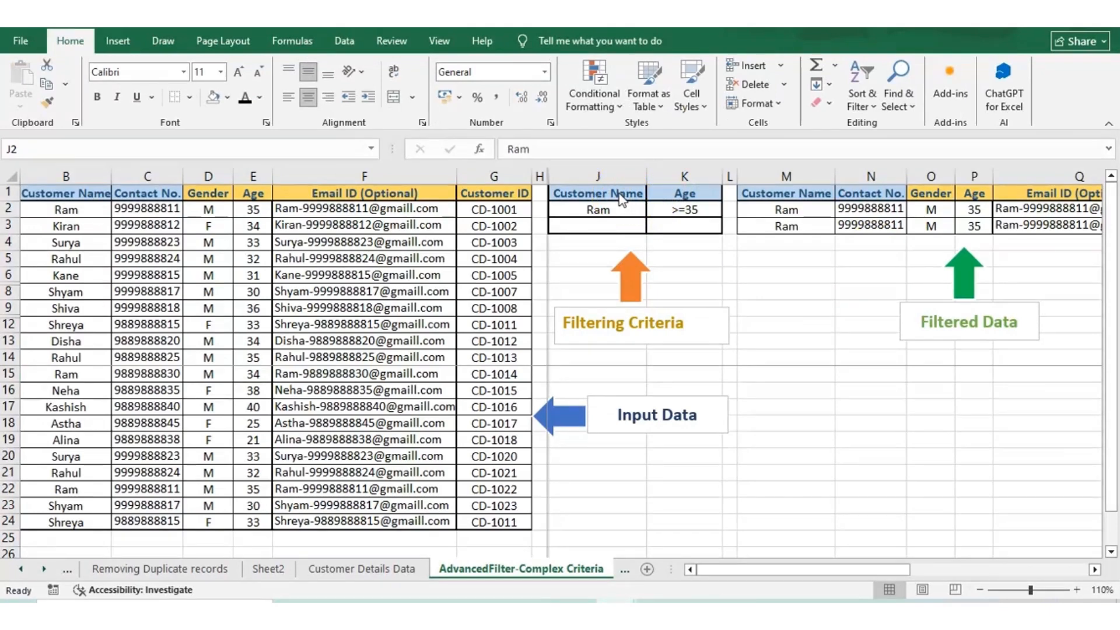
click(621, 197)
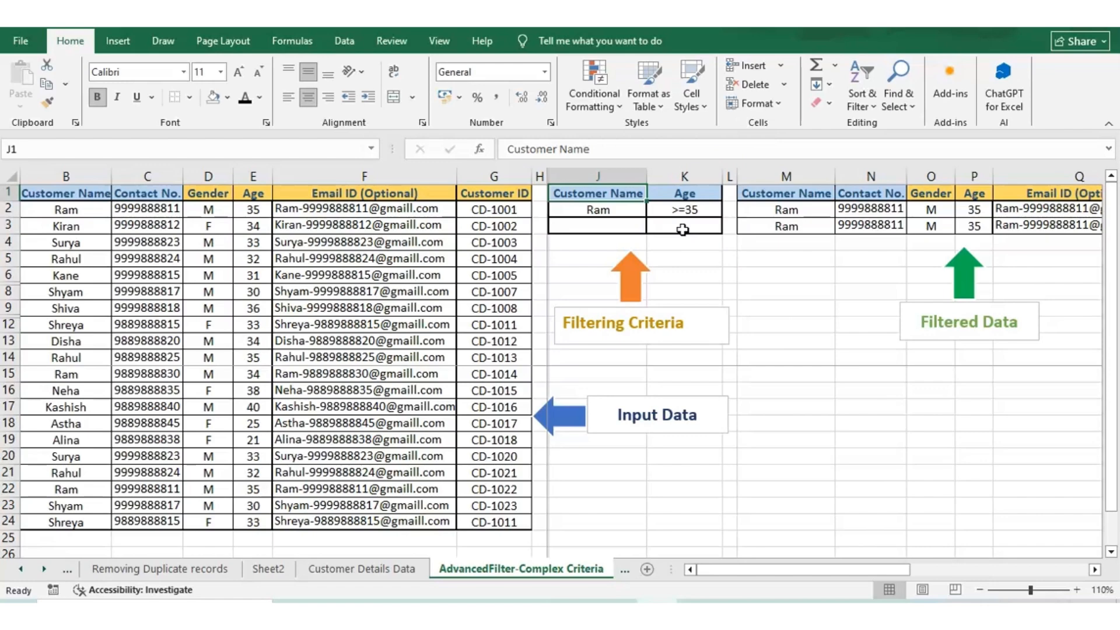
- Add the customer name from row 12 of the list as a second filtering criterion in cell J3
click(614, 226)
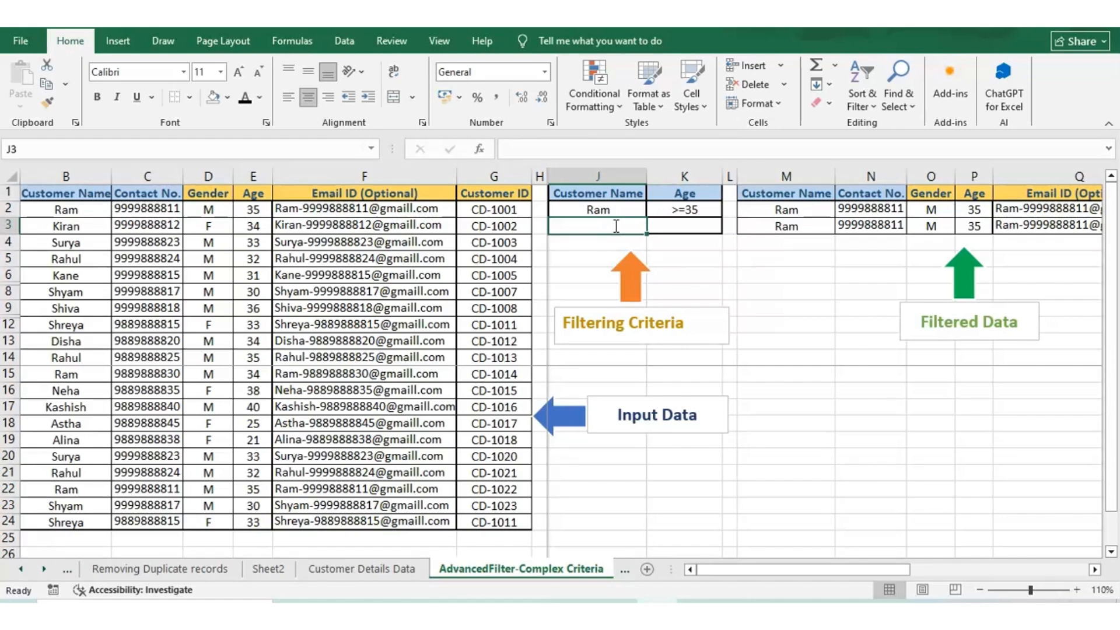
text(Shreya)
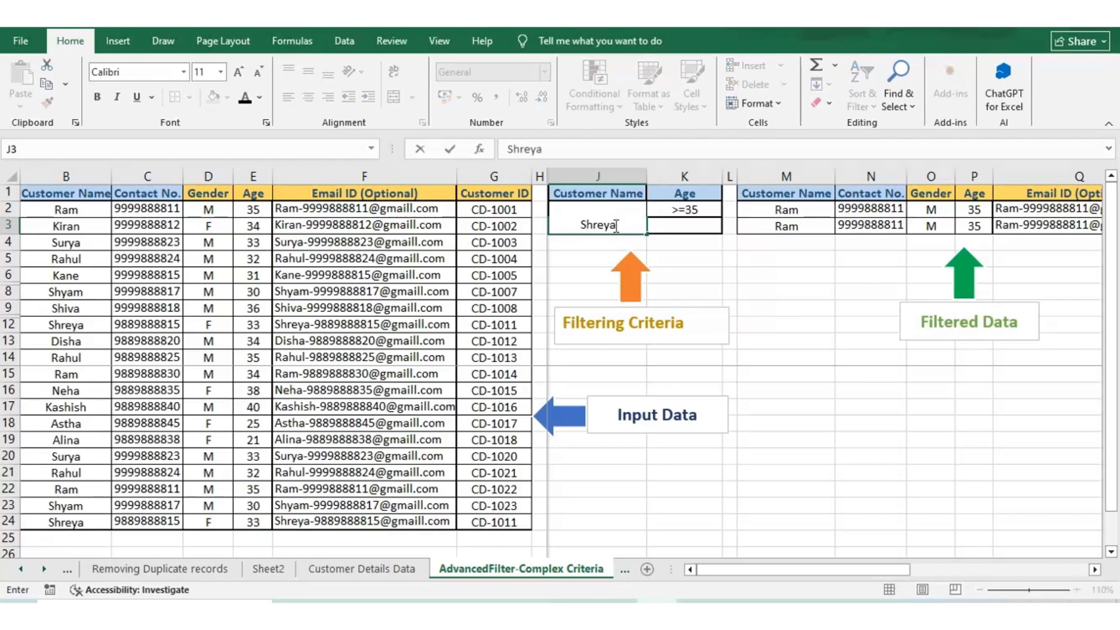
key(ctrl+Return)
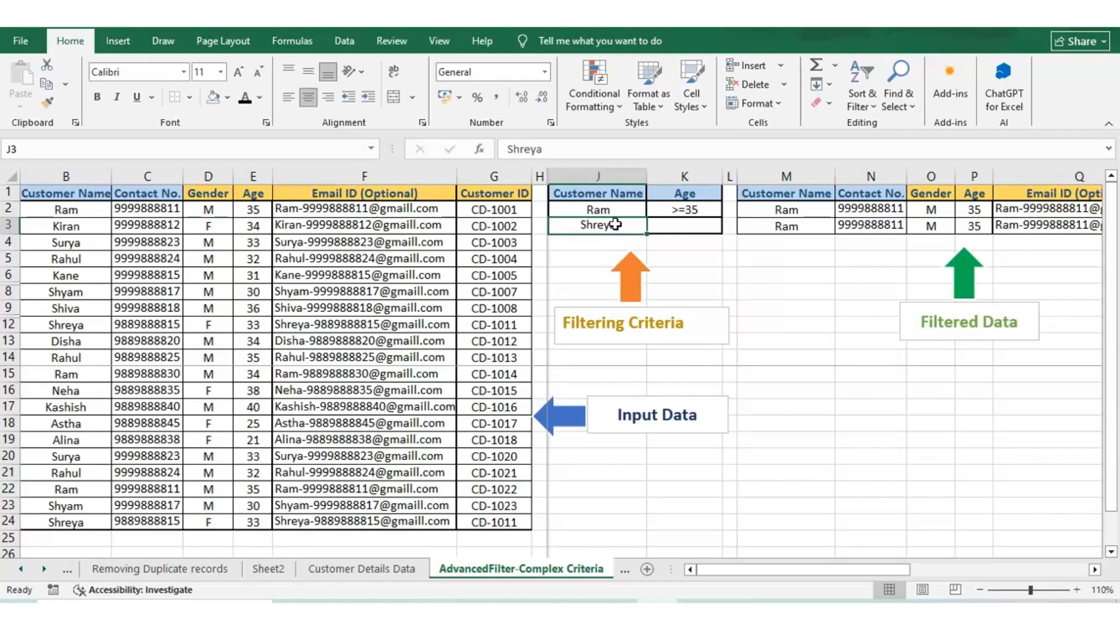
click(619, 223)
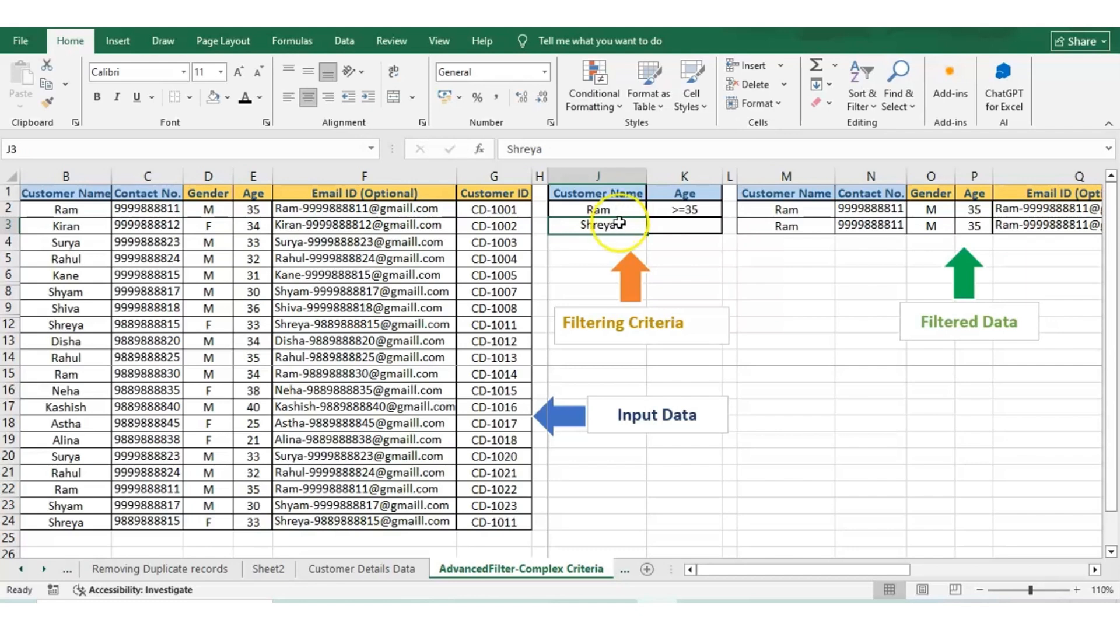
- Run an advanced filter on B1:G24 with criteria range J1:K3, copying the results to cell M1
click(344, 41)
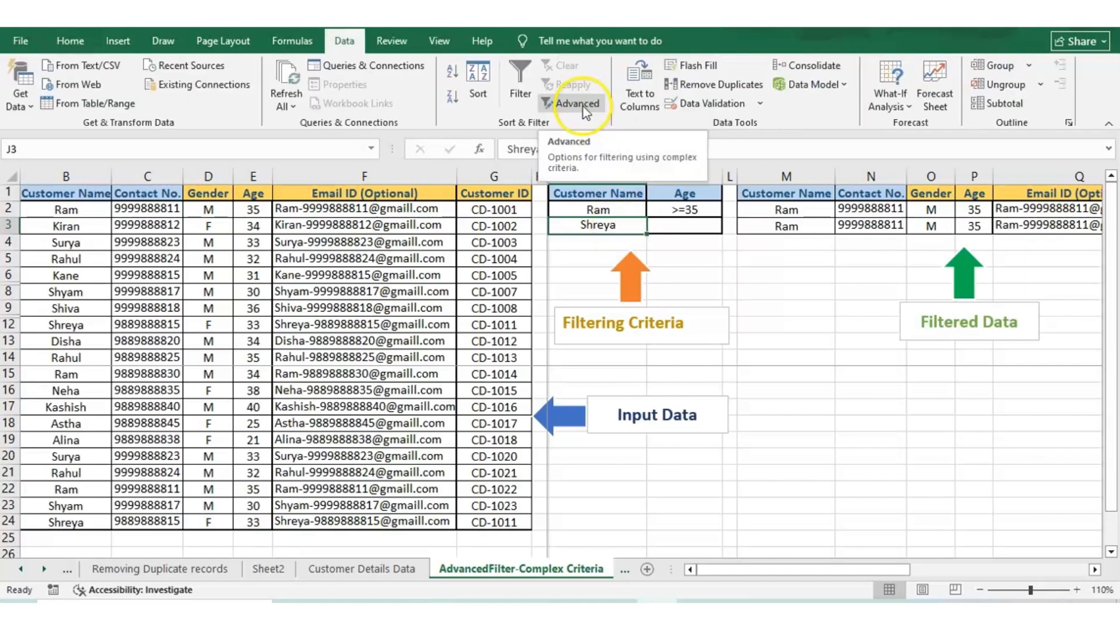
click(577, 103)
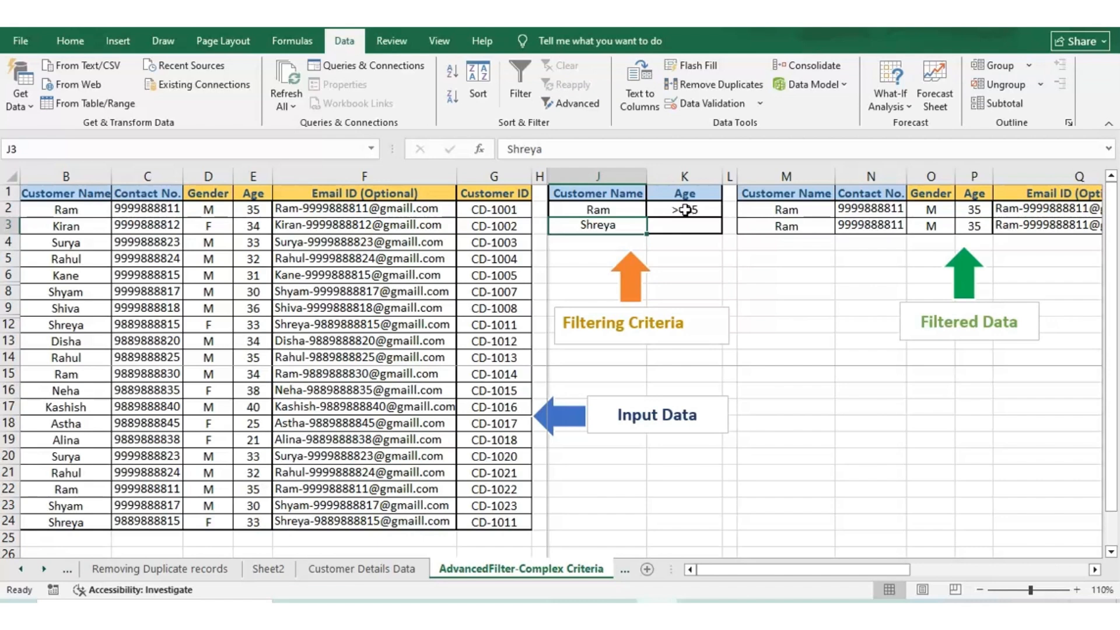
click(579, 105)
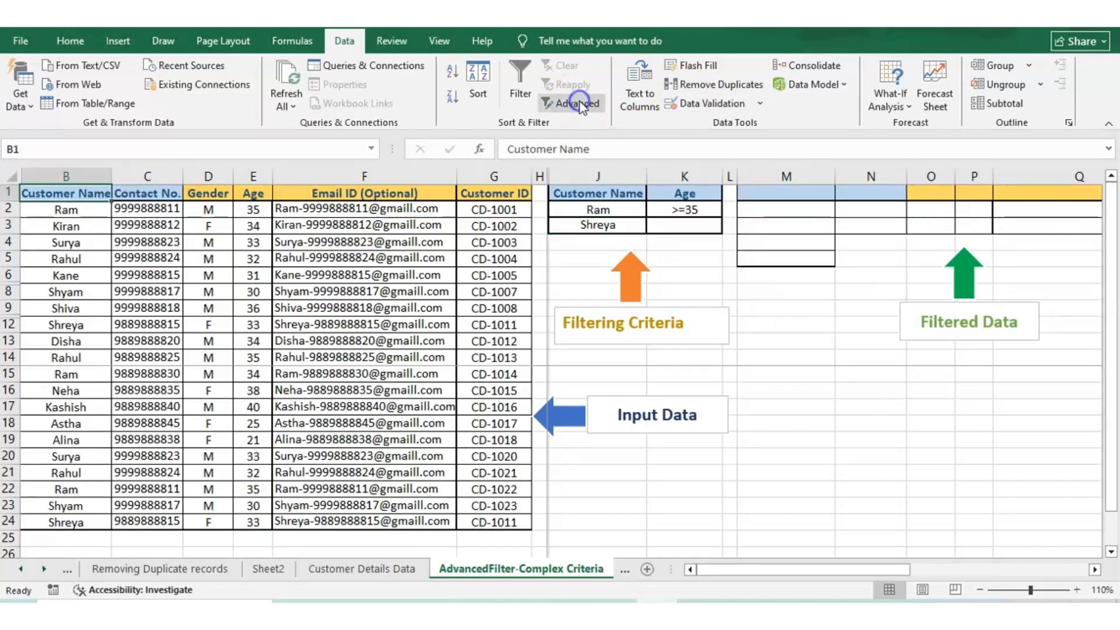
click(580, 105)
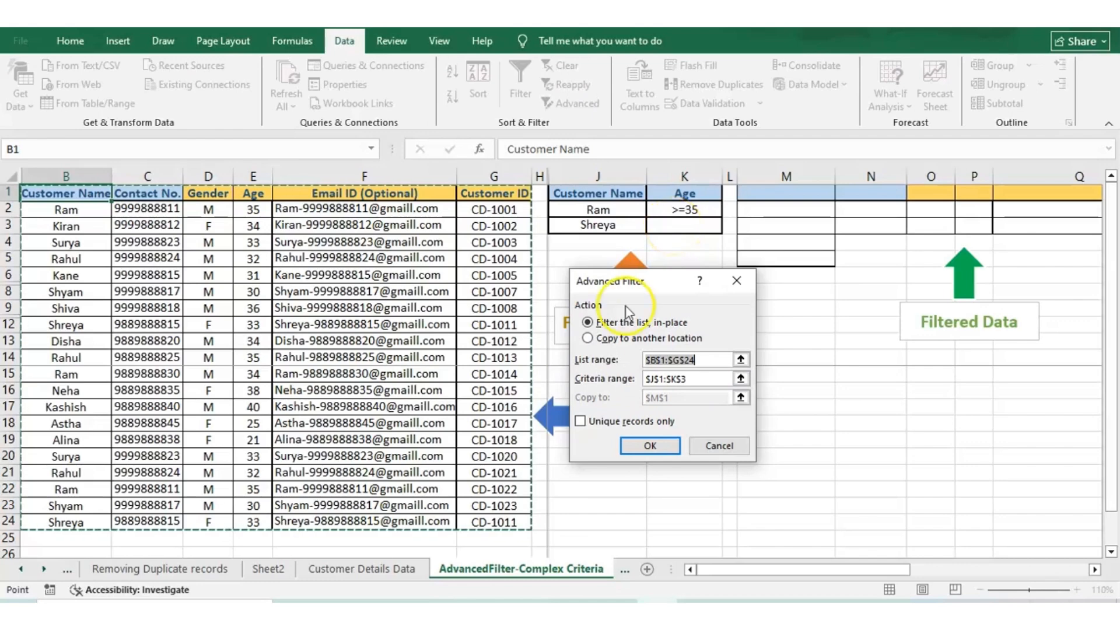
click(587, 338)
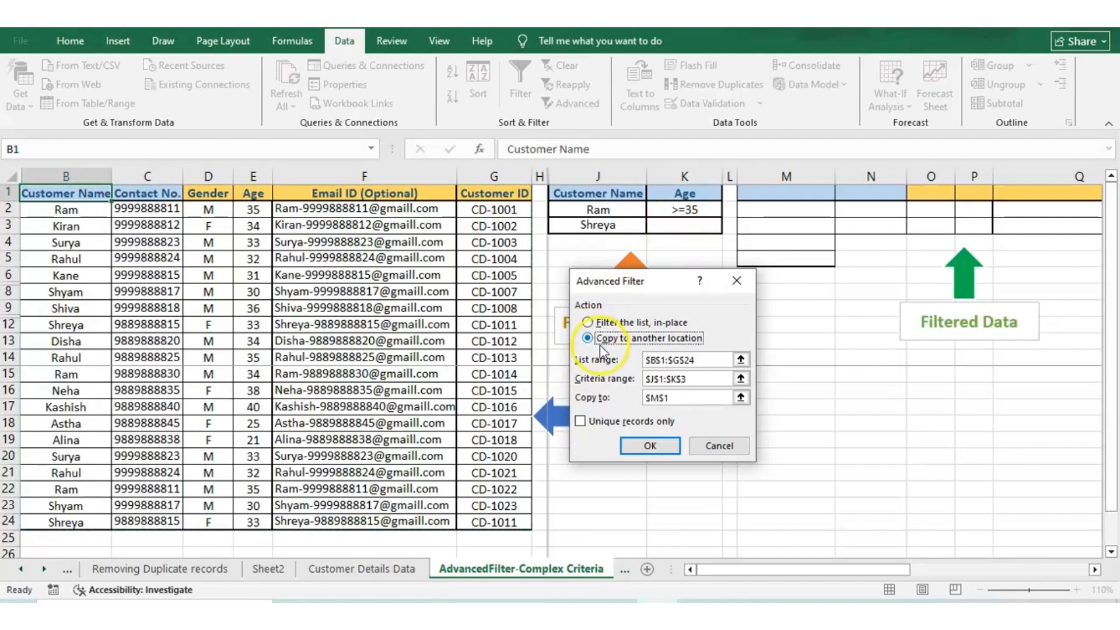
click(673, 444)
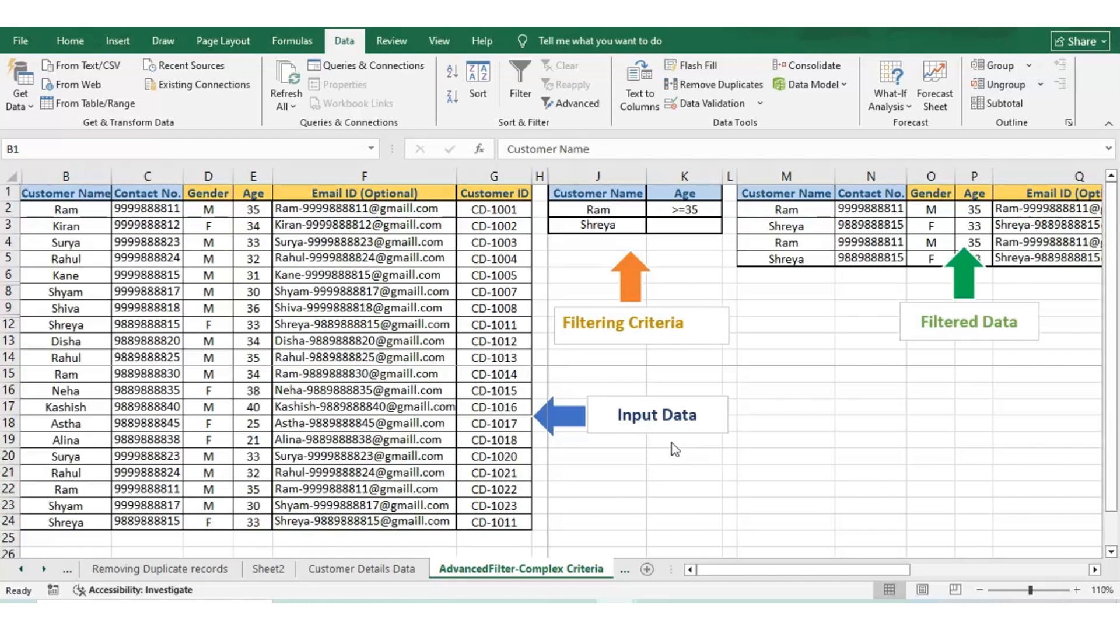
- Rerun the advanced filter with criteria J1:K3, copying unique records only to M1:R1
click(902, 76)
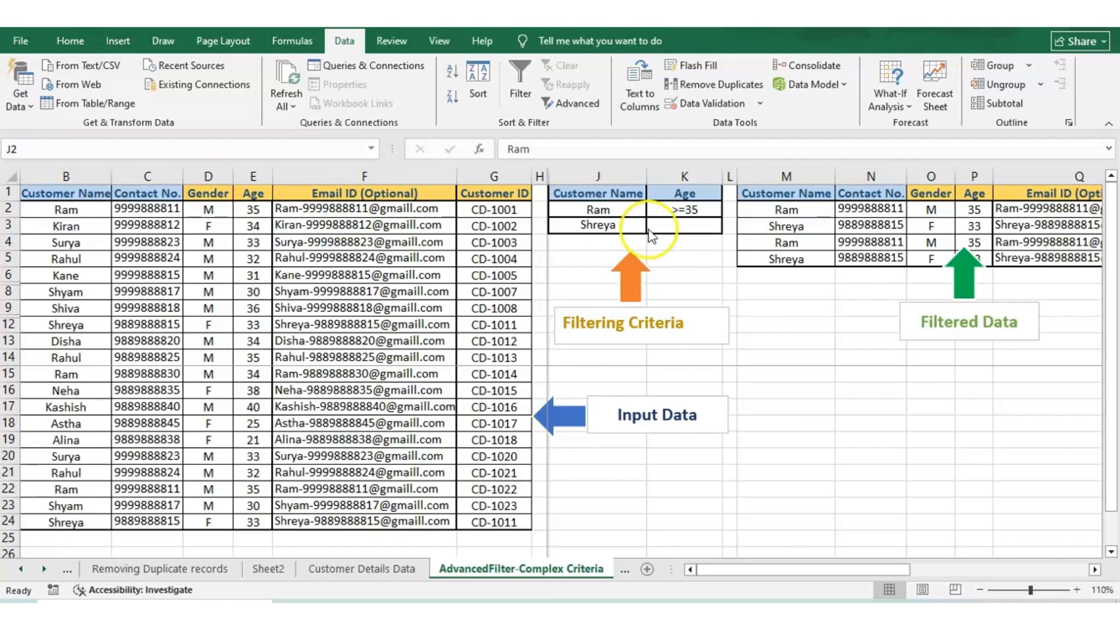
click(568, 105)
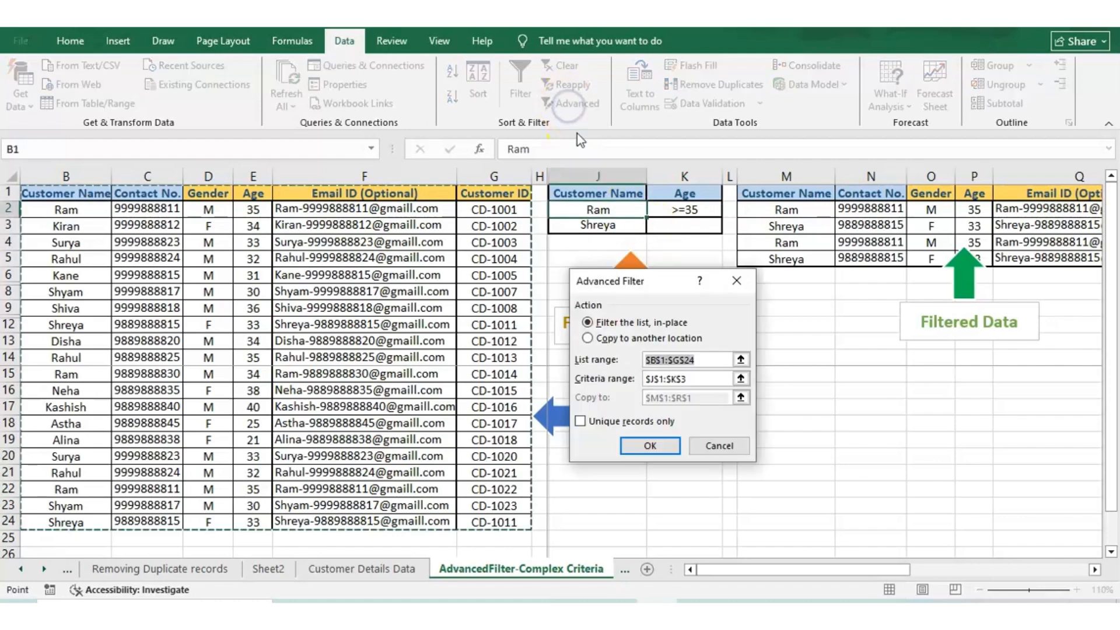
click(588, 338)
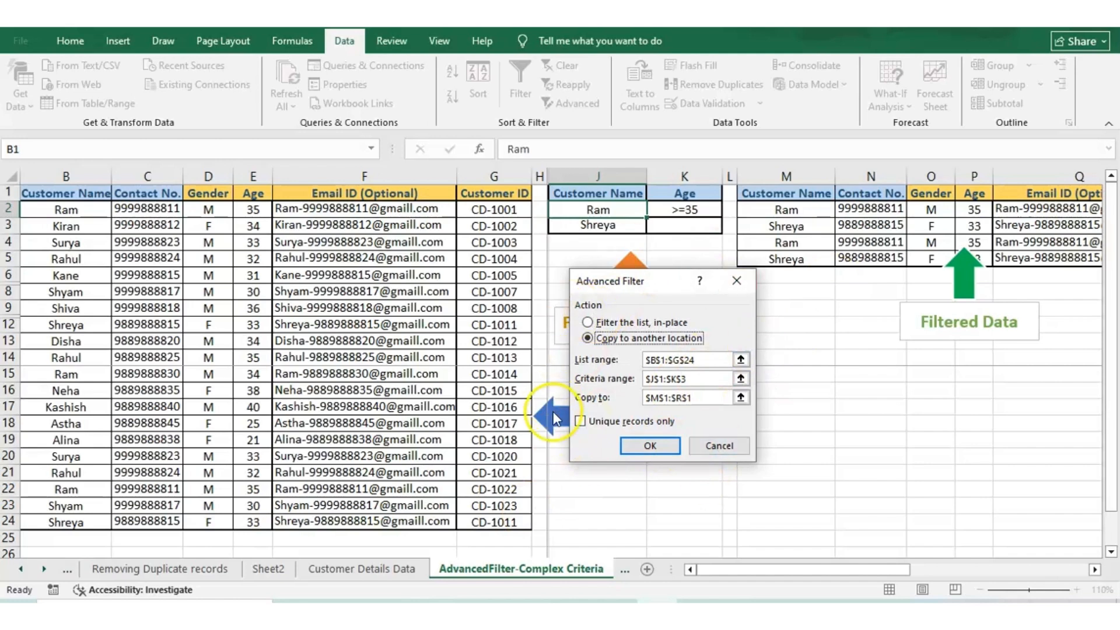
click(580, 421)
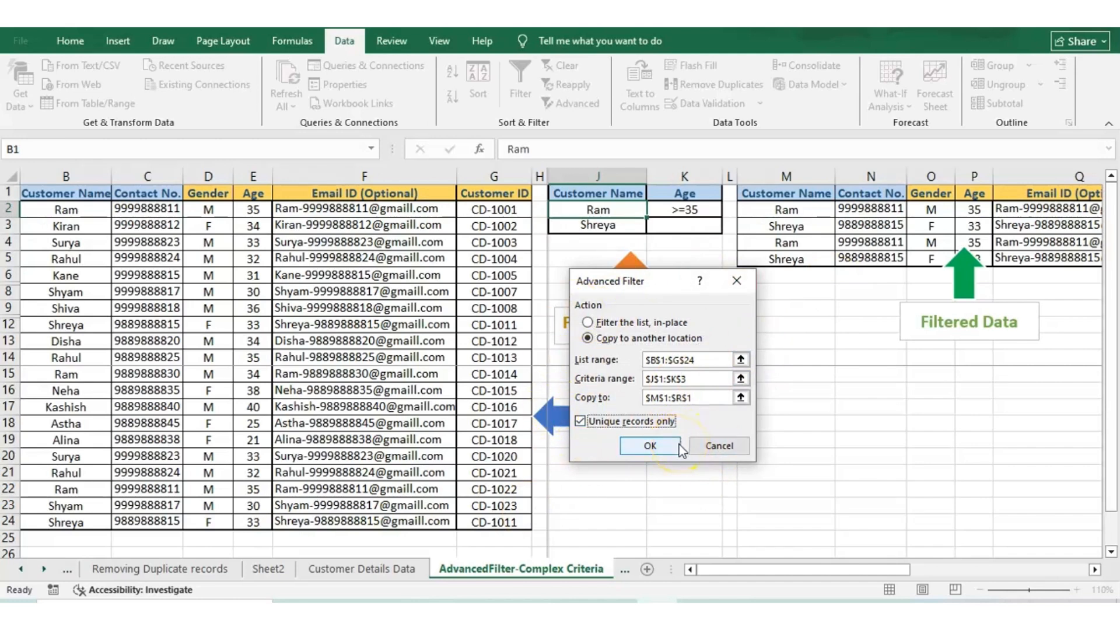
click(679, 445)
click(679, 446)
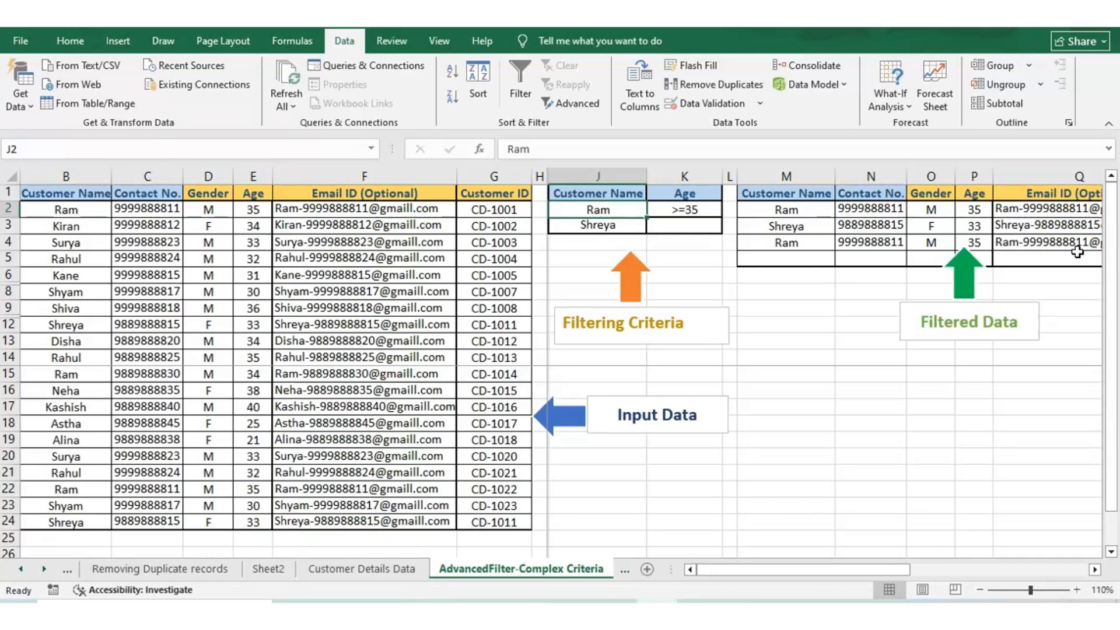
- Highlight source rows 12 and 24 together, and rows 2 and 22 together, to compare the repeated customers' records
click(13, 325)
ctrl+click(13, 521)
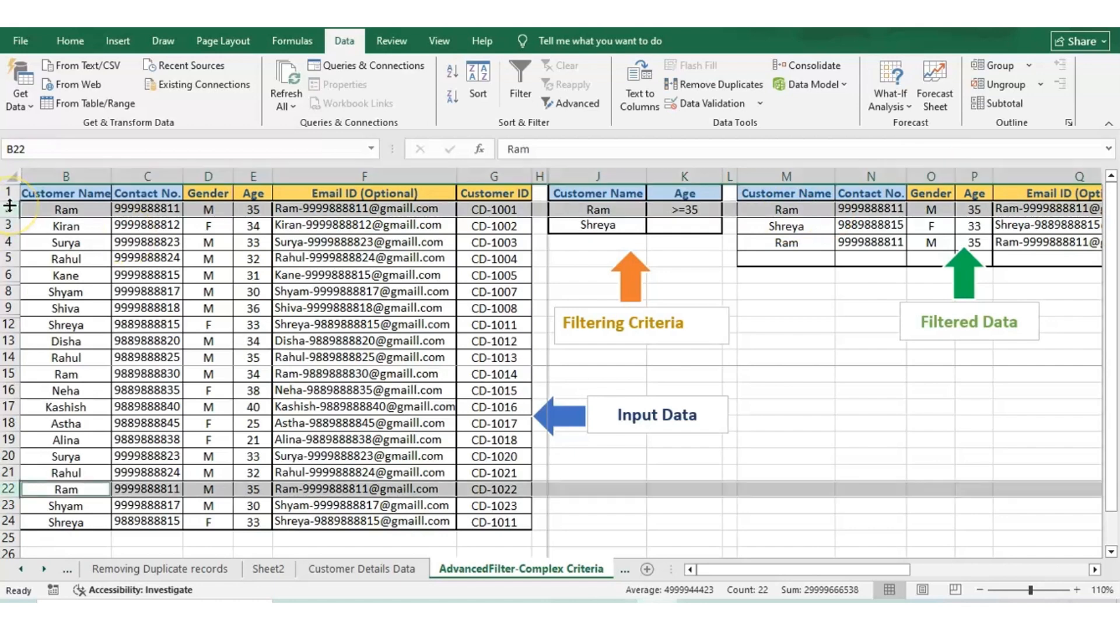
click(10, 209)
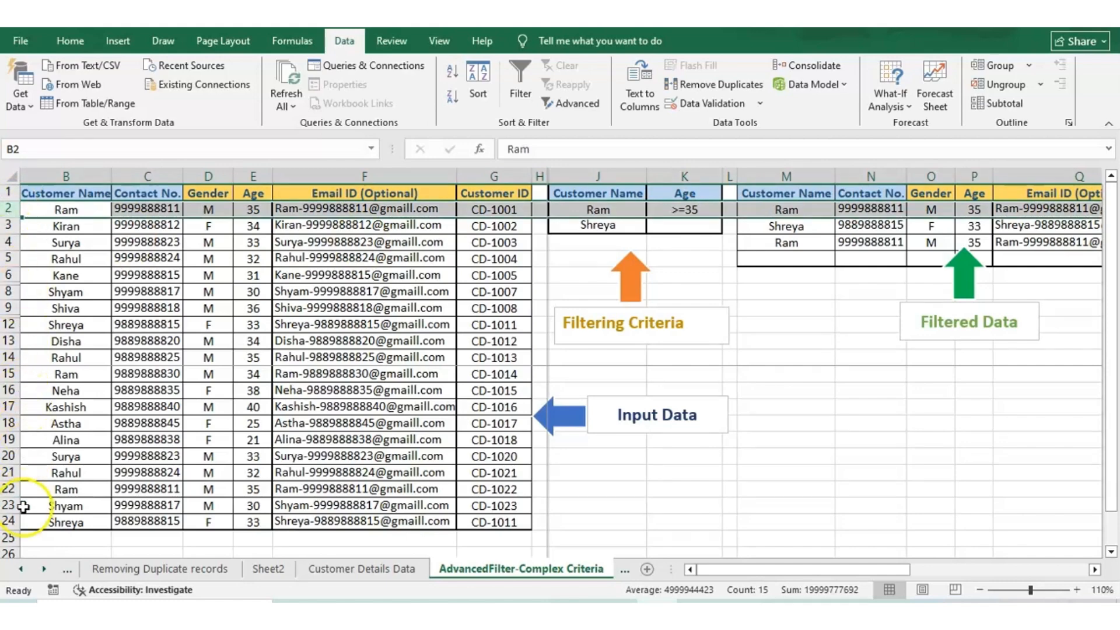
ctrl+click(10, 489)
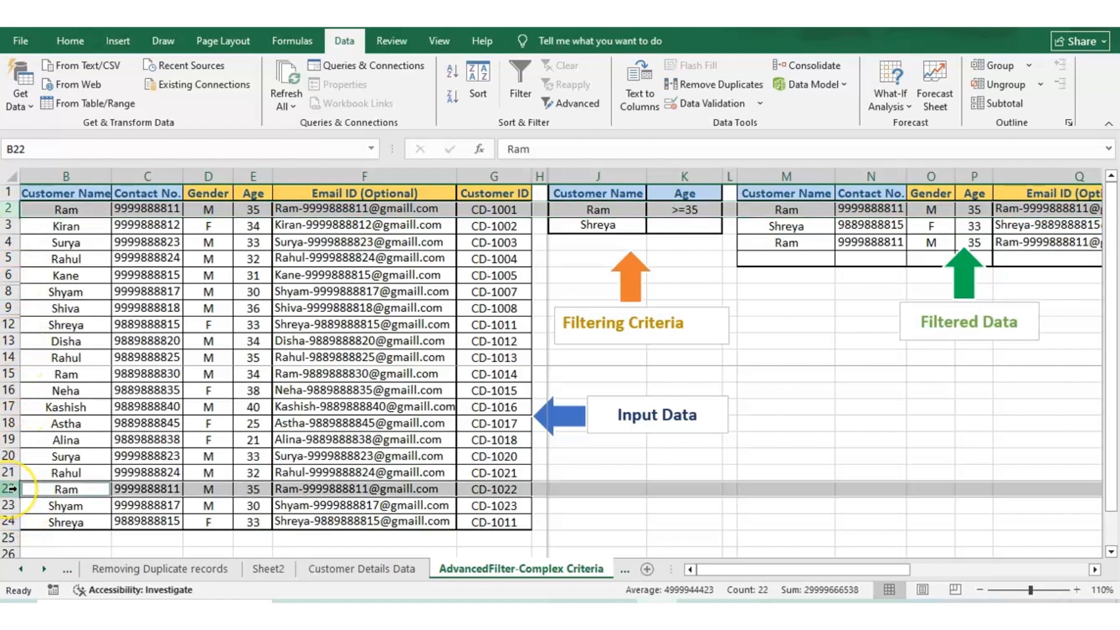